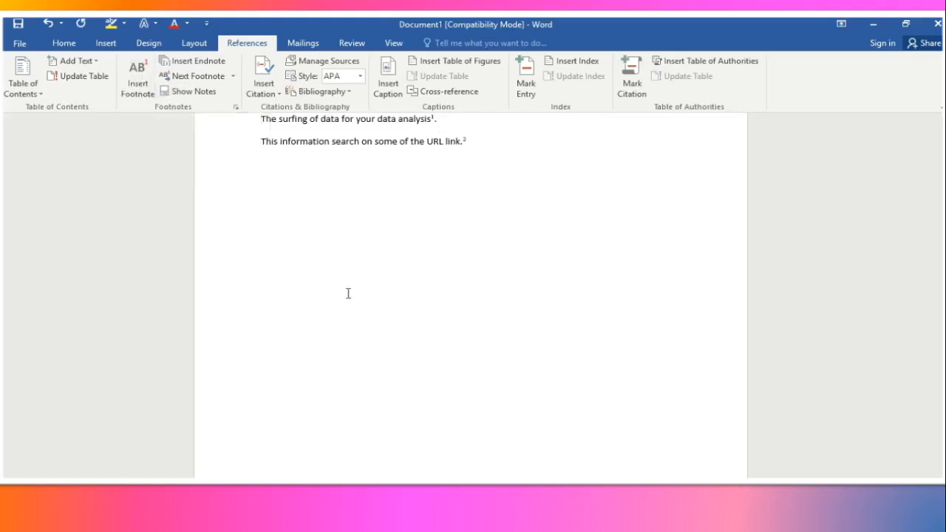
Insert a footnote reading "Surfing – searching for information on the Internet or exploring the Internet.".
left_click(138, 86)
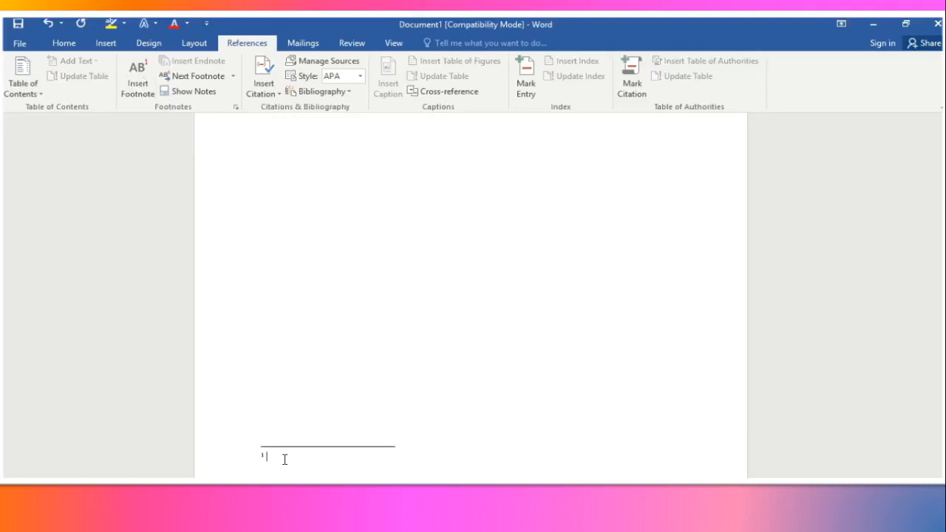
type("oo")
key("BackSpace")
key("BackSpace")
type("s")
type("ur")
type("fi")
type("ng ")
type("-")
type(" searc")
type("hing ")
type("for inf")
type("ormation")
type(" on ")
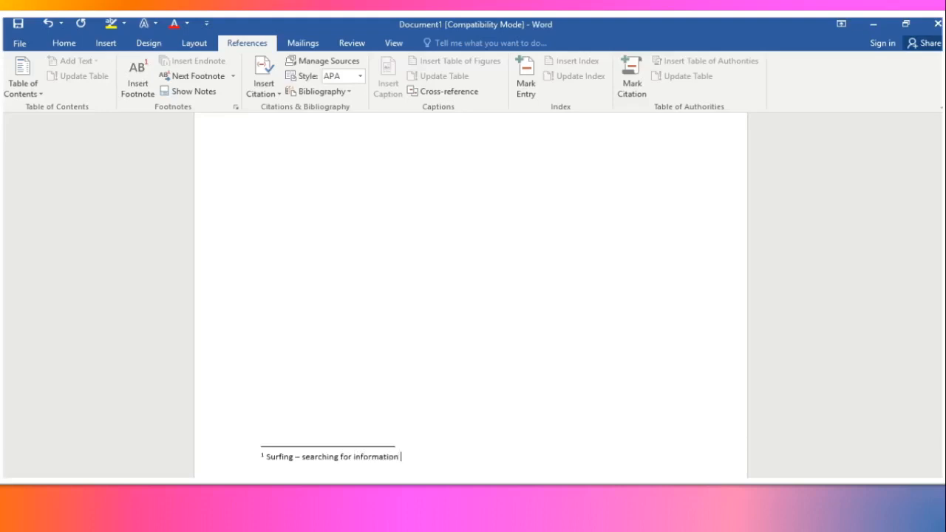
type("on the Internet or explor")
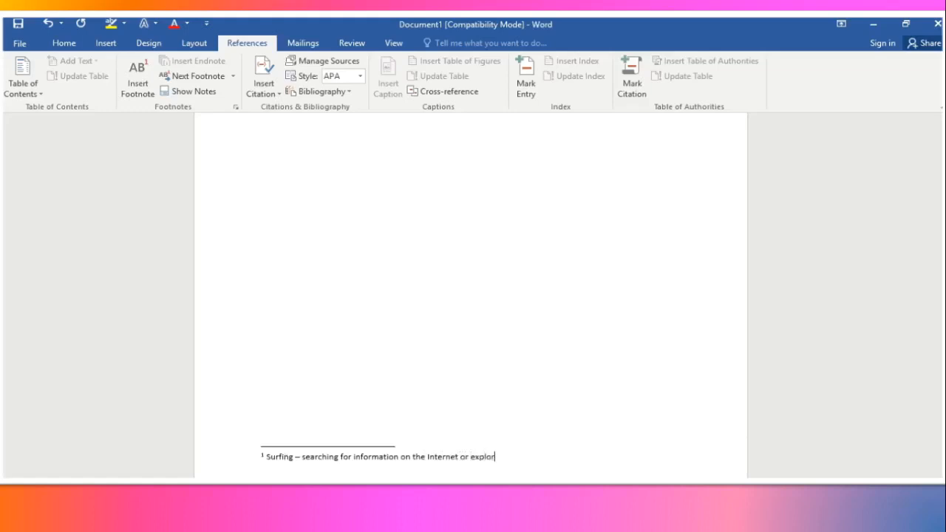
type("ing the Internet.")
Insert a second footnote starting with "URL – Uniform" and remove the blank line between the two footnotes.
key("ctrl+alt+f")
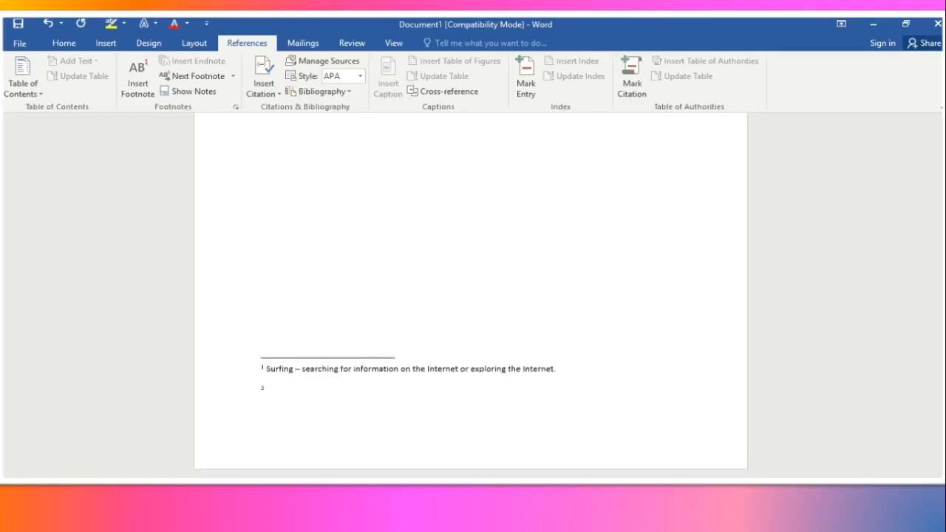
type("U")
type("RL")
type(" -")
type("U")
type("niform")
left_click(261, 379)
key("BackSpace")
left_click(324, 390)
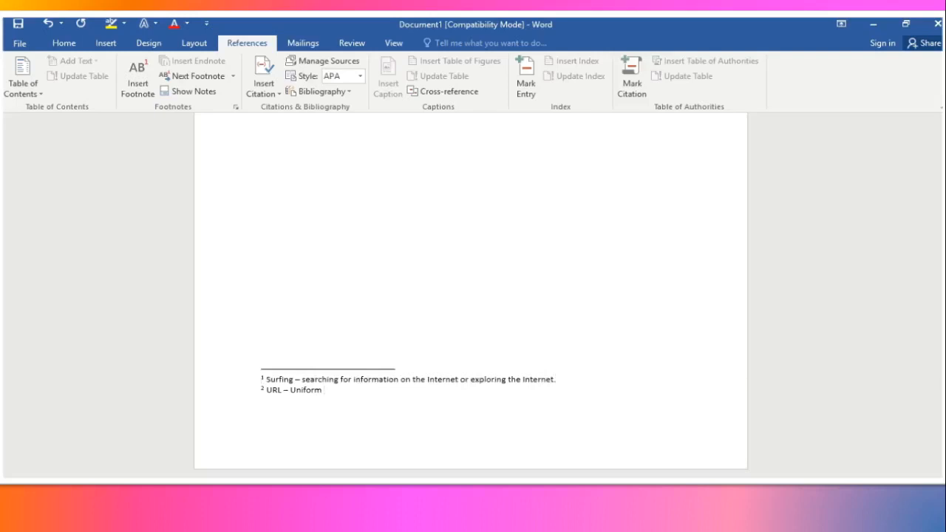
Complete the second footnote with "Resource Locator is a unique address for a website or a webpage on the internet.".
type("r")
key("BackSpace")
type("Reso")
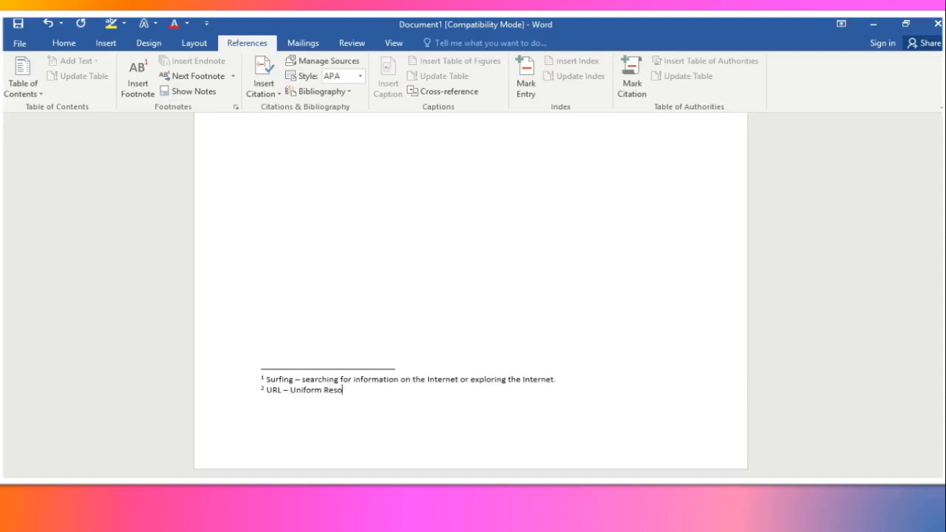
type("uce")
key("BackSpace")
key("BackSpace")
key("BackSpace")
key("BackSpace")
type("urce ")
type("Locat")
type("or ")
type("m")
key("BackSpace")
type("is a unique address")
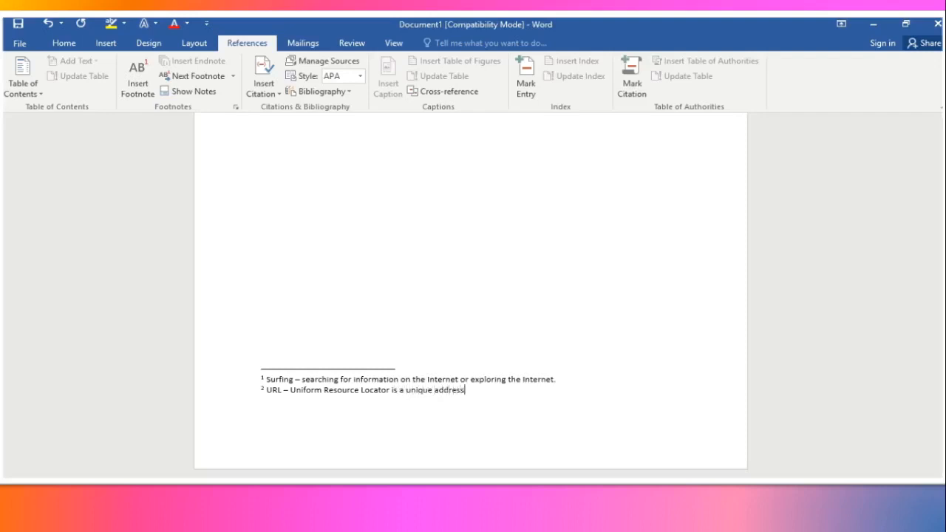
type(" for a website or a webpage o")
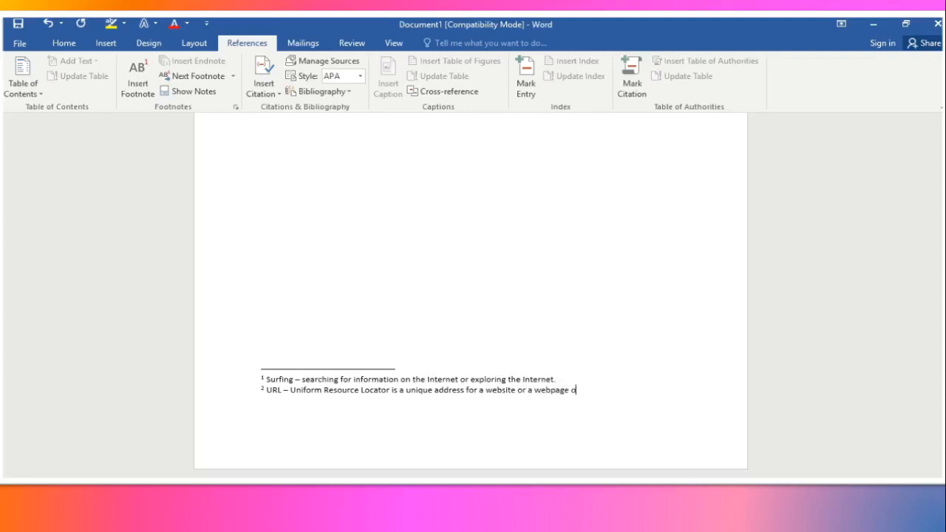
type("n the Internet.")
Configure the footnotes for the bottom of the page in 1 column, with number format i, ii, iii starting at i.
left_click(235, 108)
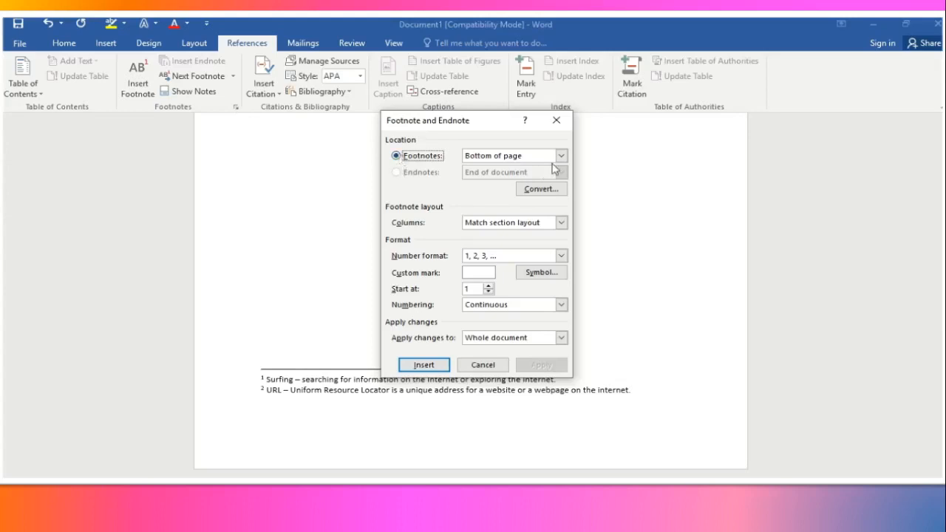
left_click(562, 156)
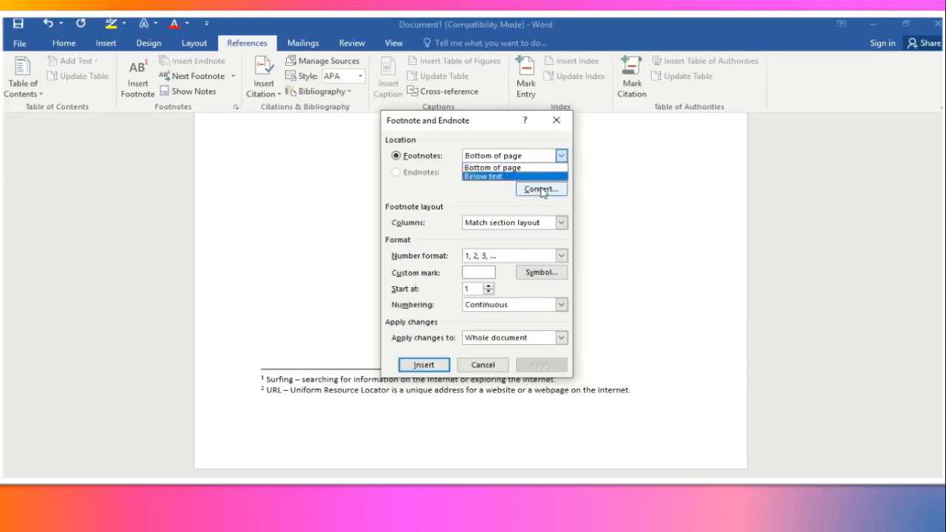
left_click(500, 191)
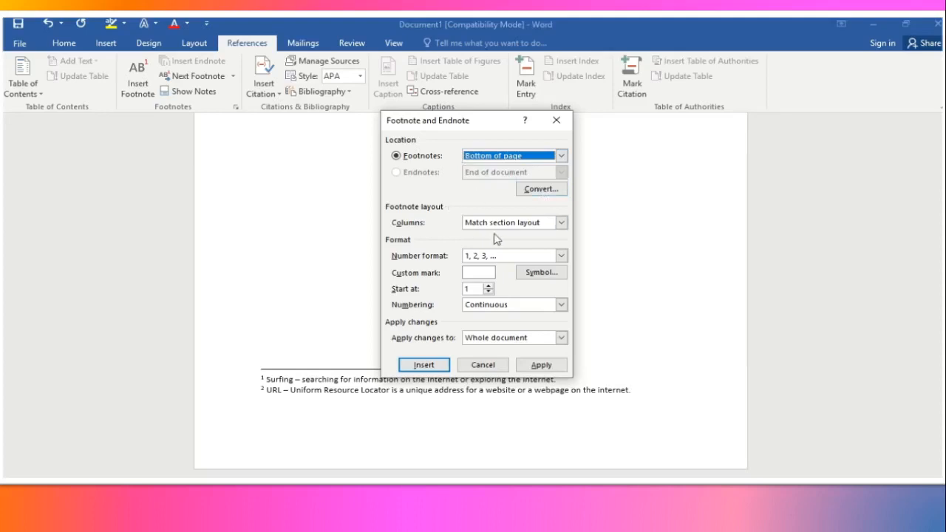
left_click(562, 223)
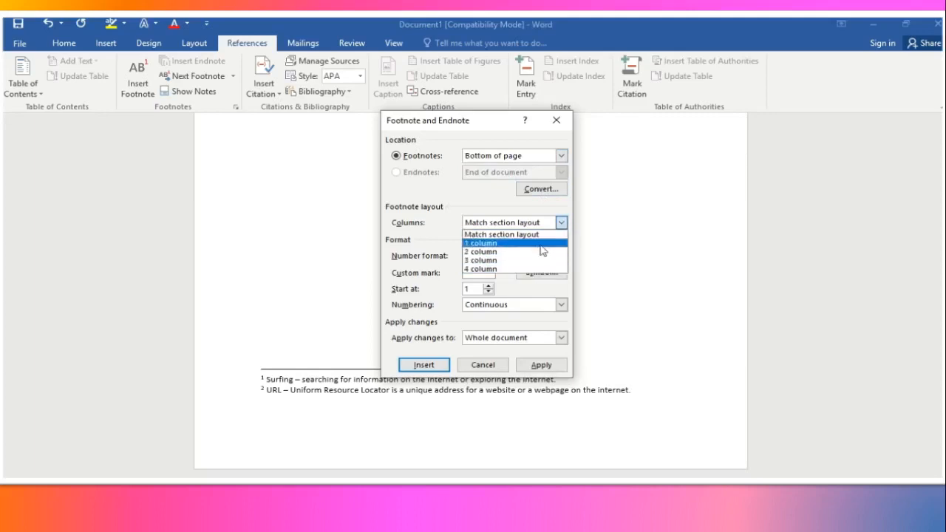
left_click(540, 245)
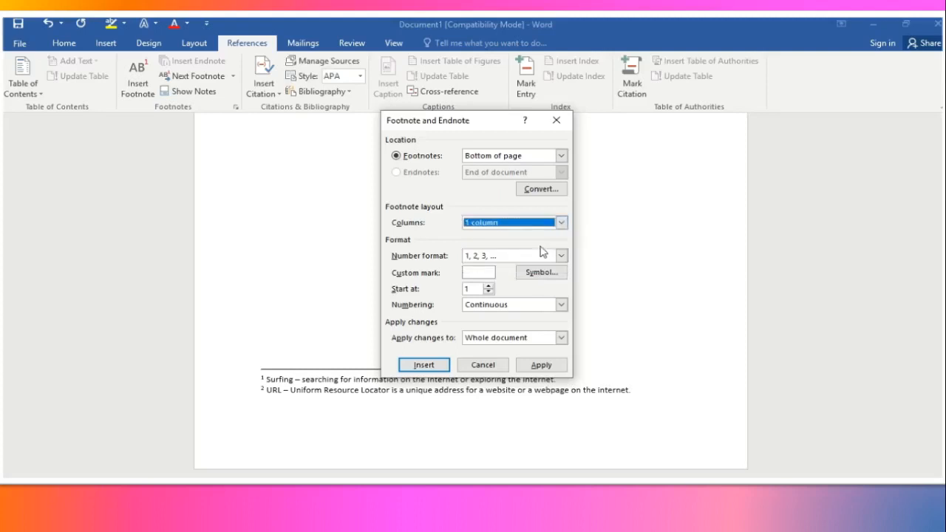
left_click(562, 256)
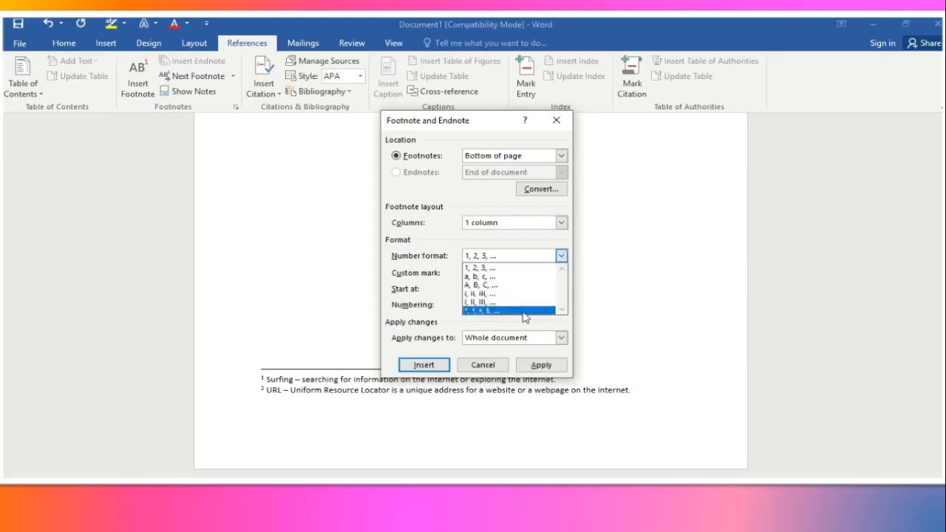
left_click(518, 295)
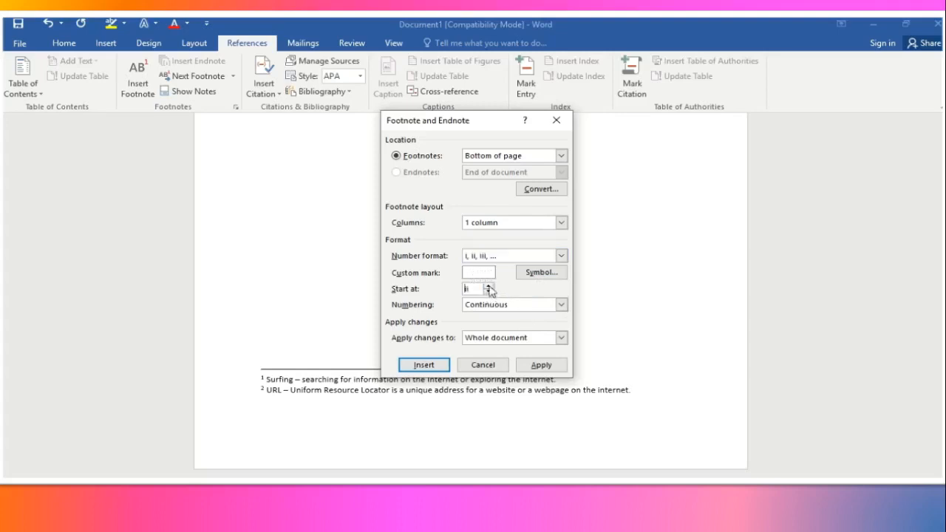
left_click(489, 294)
Choose the ∝ symbol, character code 181 in the Symbol font, as the custom footnote mark.
left_click(541, 273)
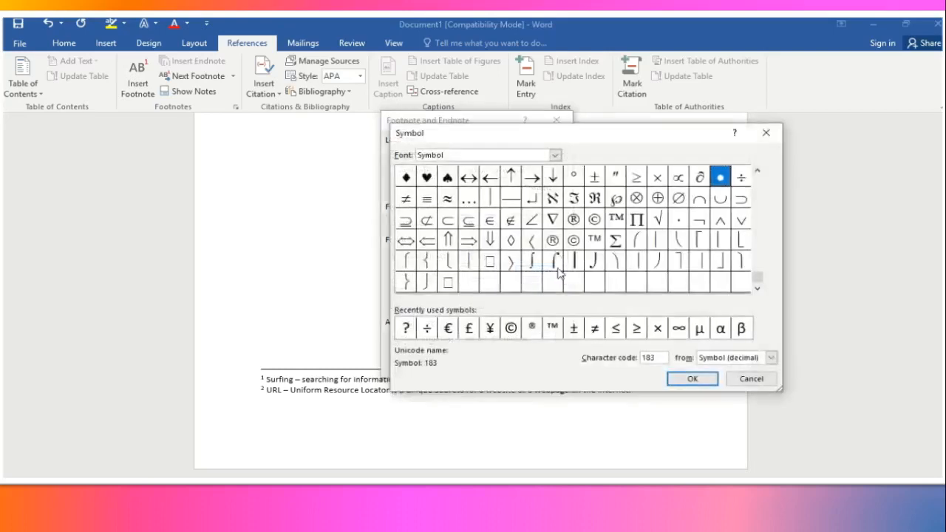
left_click_drag(550, 136, 694, 180)
left_click(446, 122)
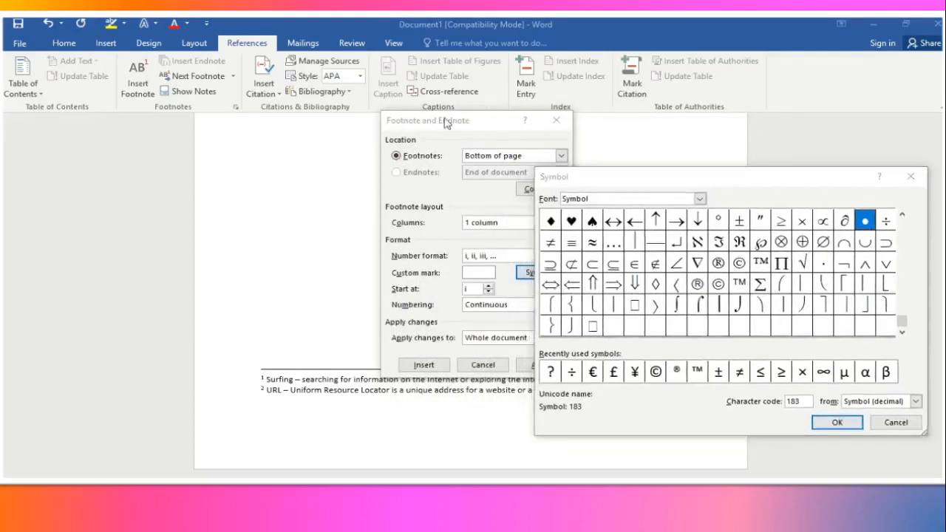
left_click_drag(648, 185, 253, 176)
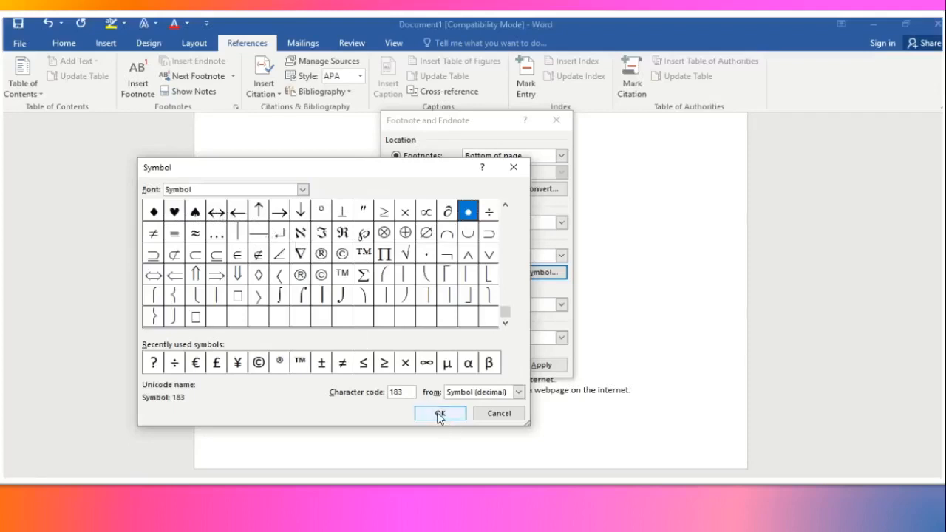
left_click(426, 215)
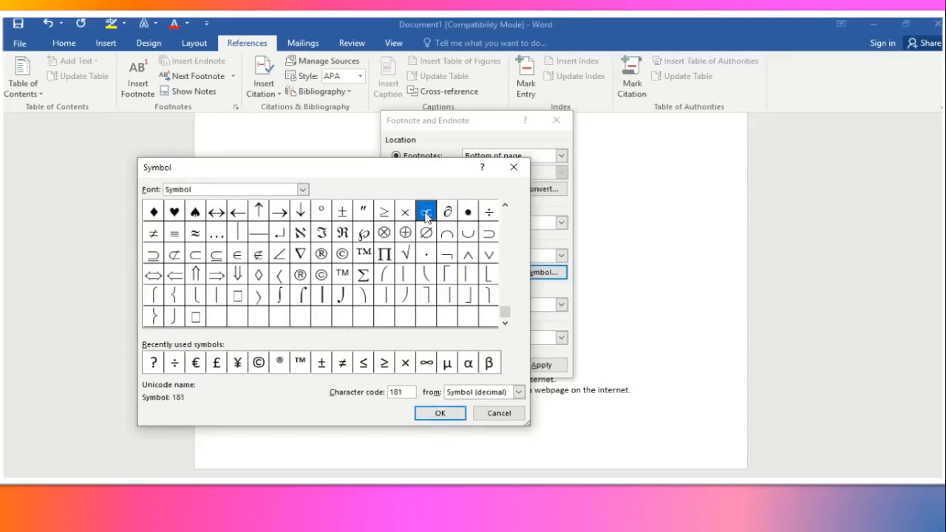
left_click(438, 415)
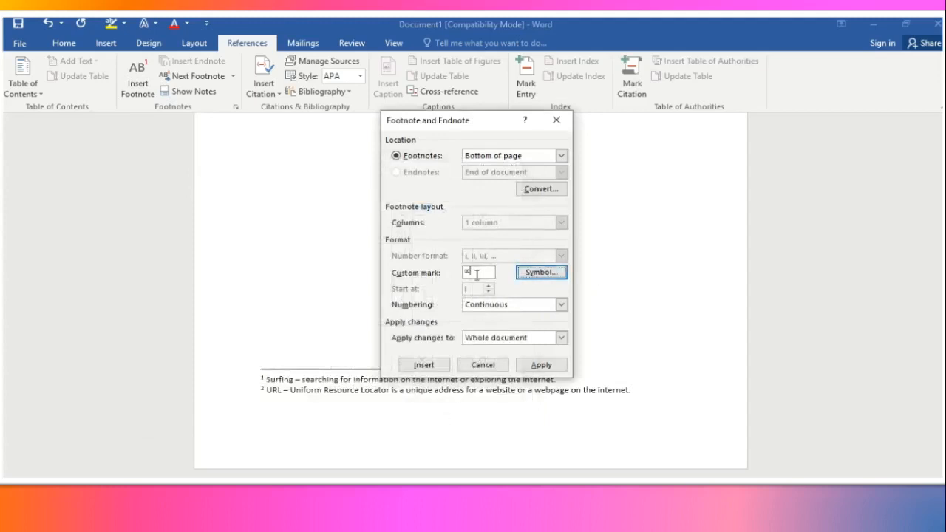
left_click(543, 275)
left_click(547, 274)
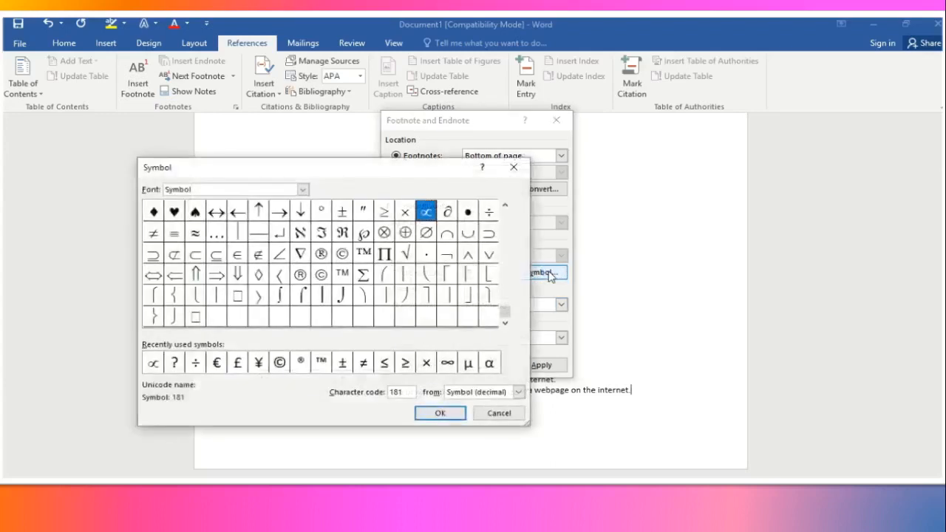
left_click(500, 415)
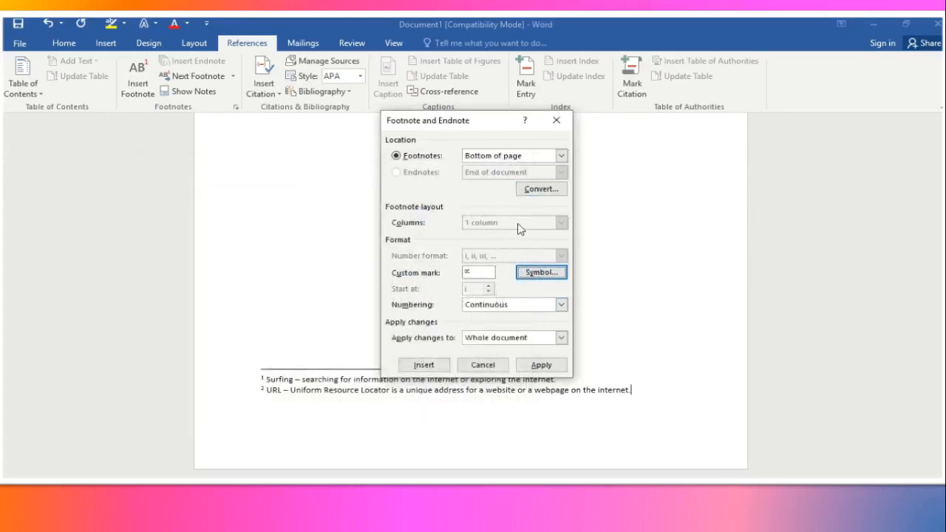
Set the footnote numbering to restart each section and apply the changes to the whole document.
left_click(562, 305)
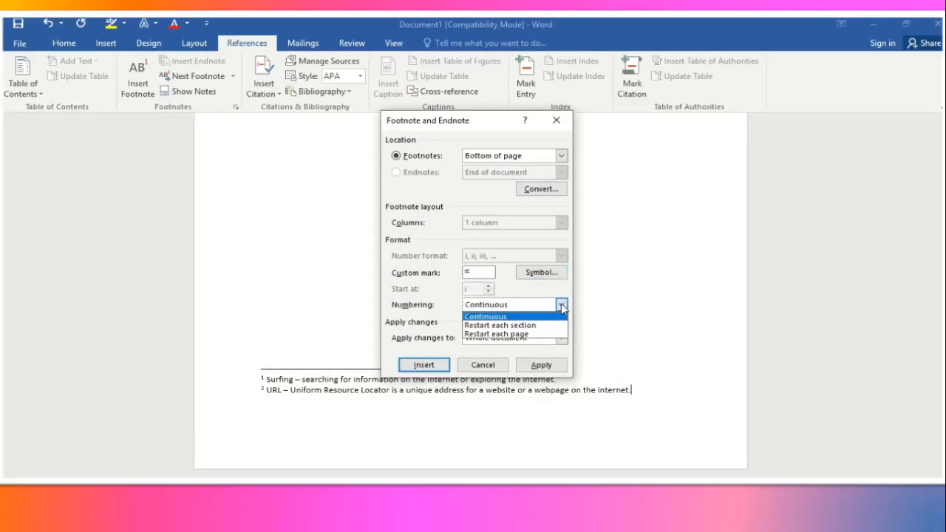
left_click(507, 326)
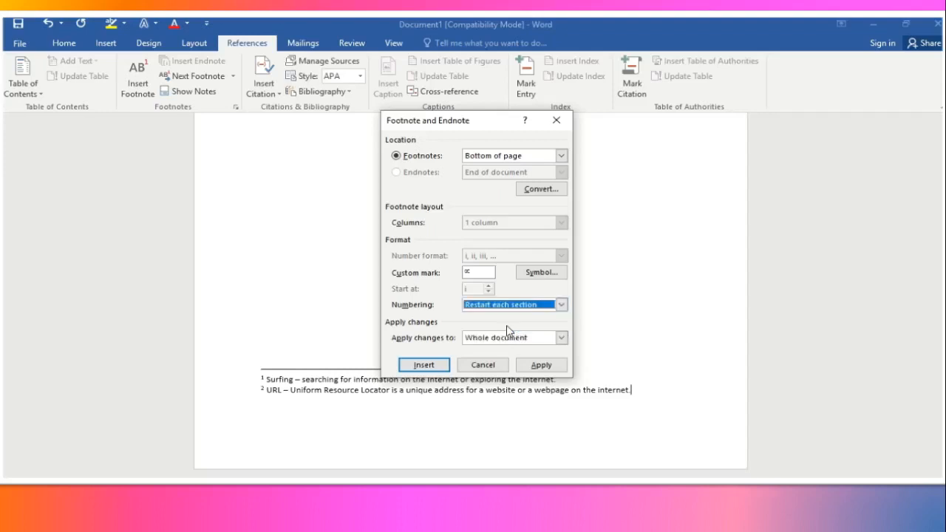
left_click(562, 337)
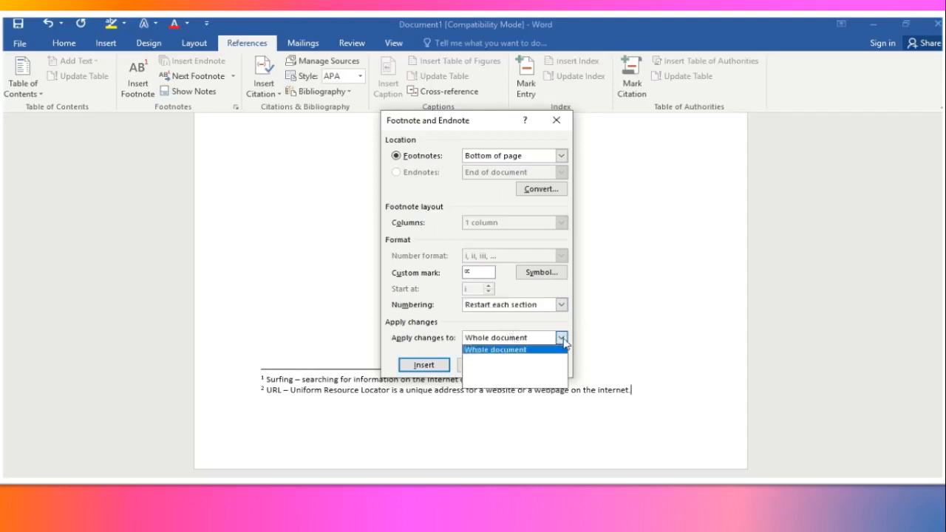
left_click(553, 352)
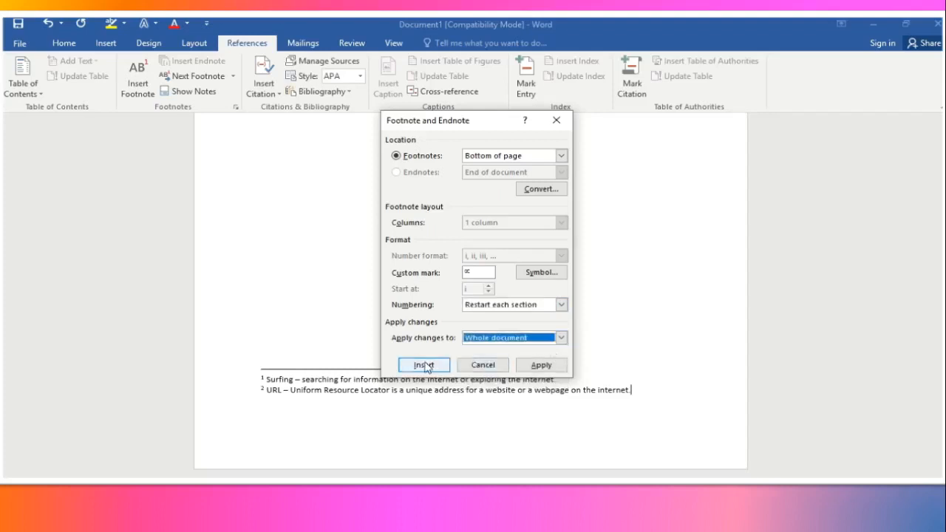
left_click(550, 365)
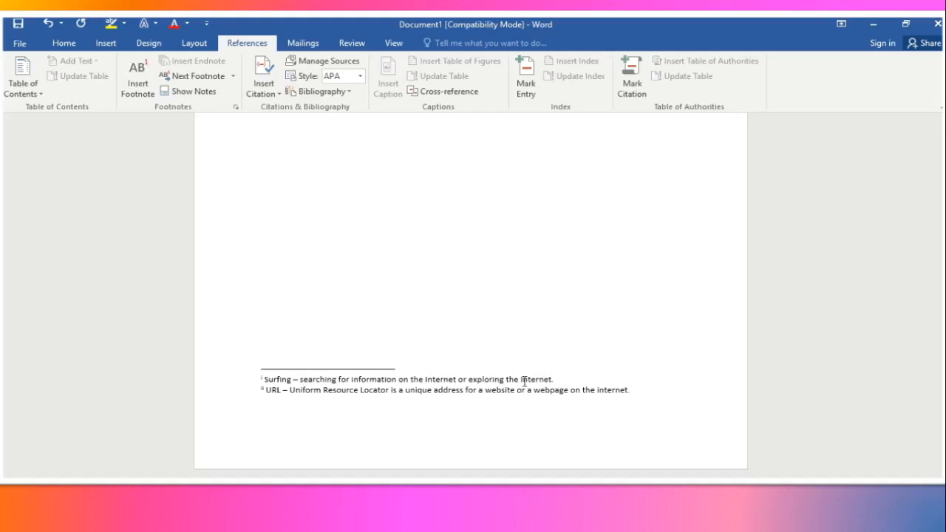
double_click(542, 418)
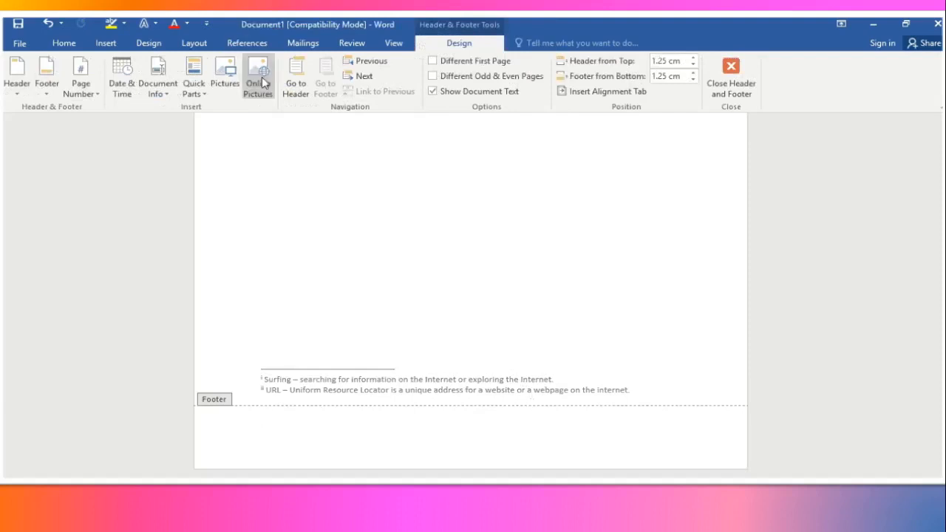
left_click(244, 43)
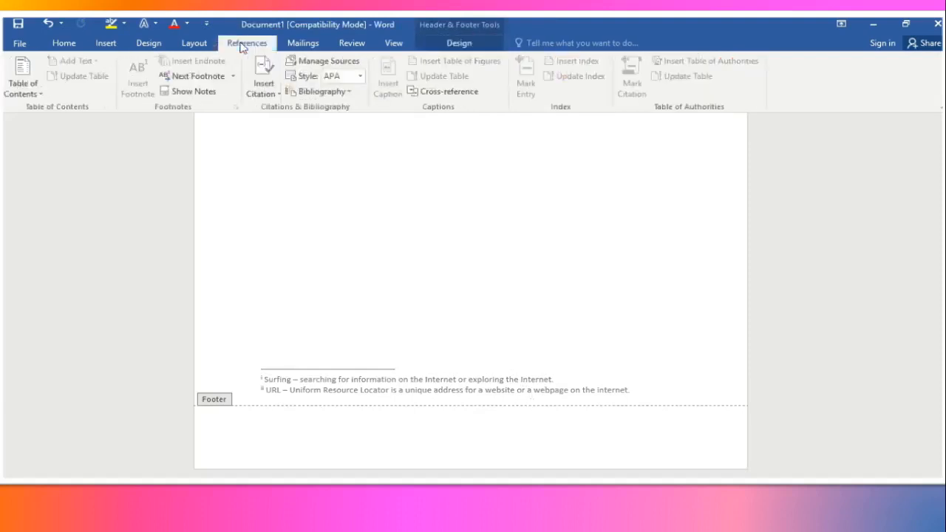
scroll(361, 198, "down", 5)
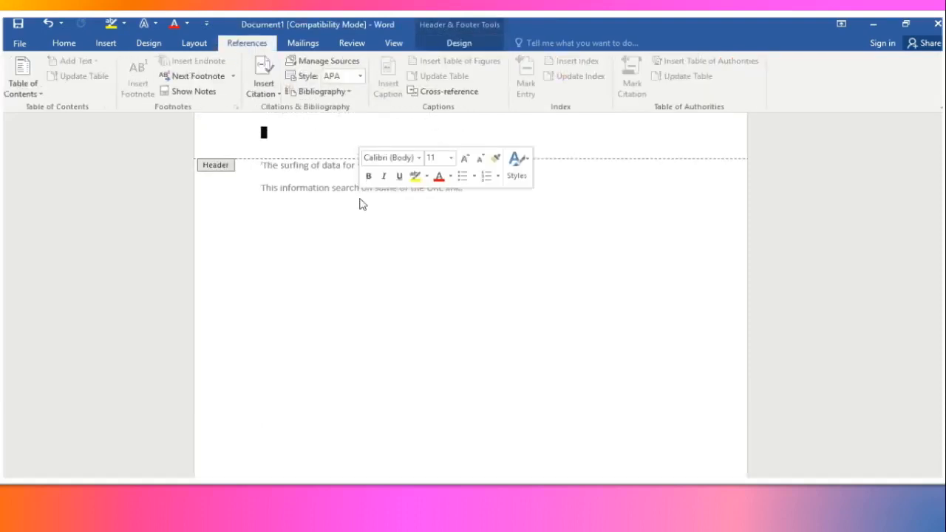
double_click(441, 281)
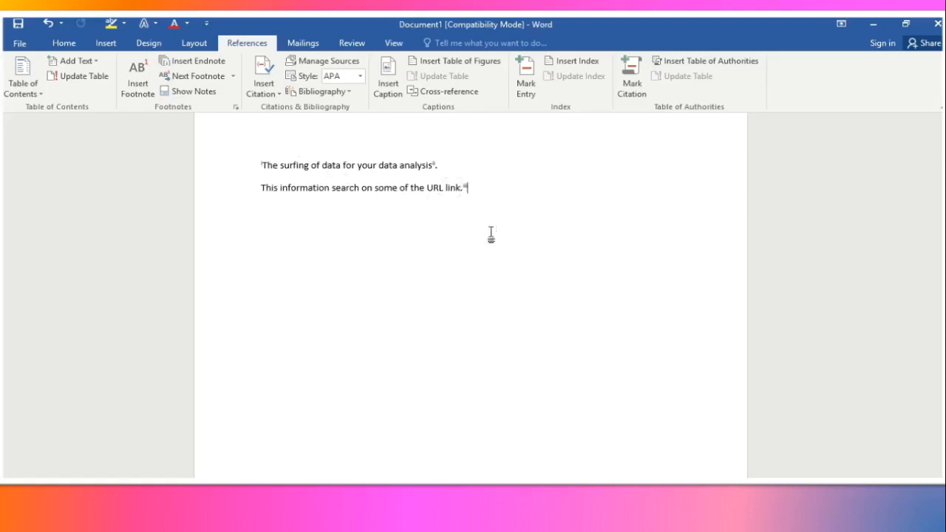
Insert an endnote on a new line below the URL sentence, reading "Surfing – searching for information on the internet or exploring the internet.".
key("Return")
left_click(199, 68)
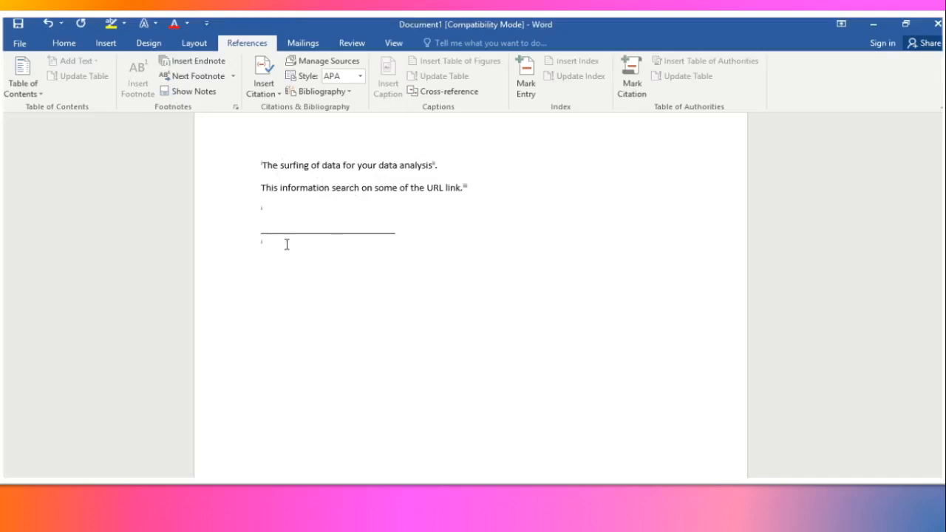
type("su")
type("rfing")
type(" -")
type(" searching ")
type("for inform")
type("ation ")
type("on t")
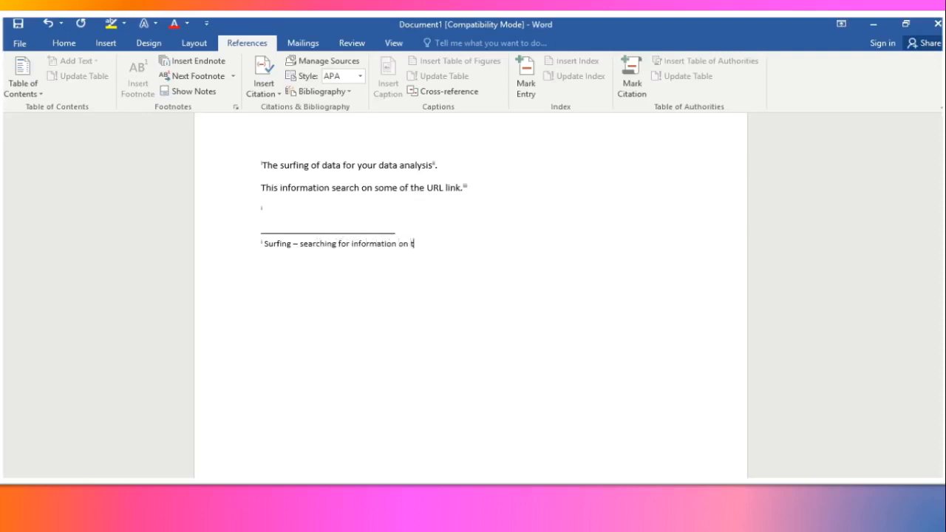
type("he internet or exporing")
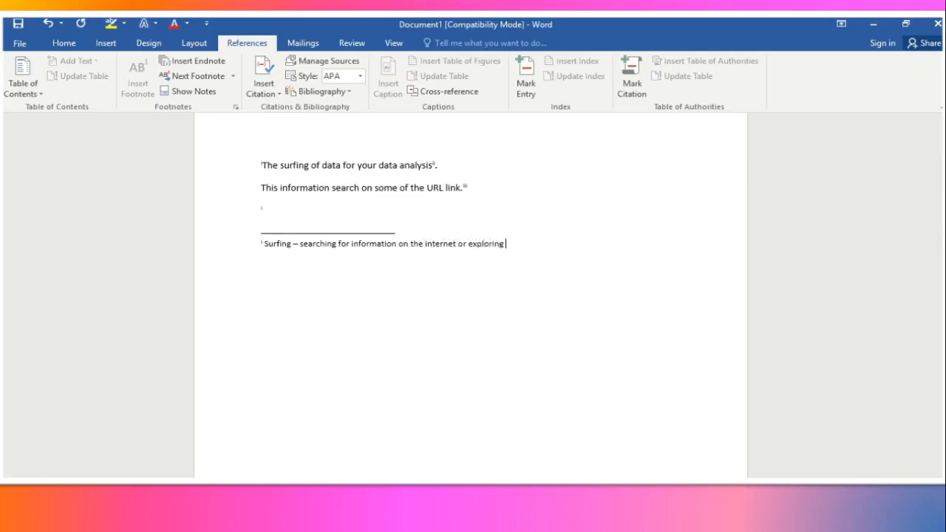
type(" the internet.")
Start a new line below the surfing endnote and insert another endnote.
key("Return")
left_click(198, 65)
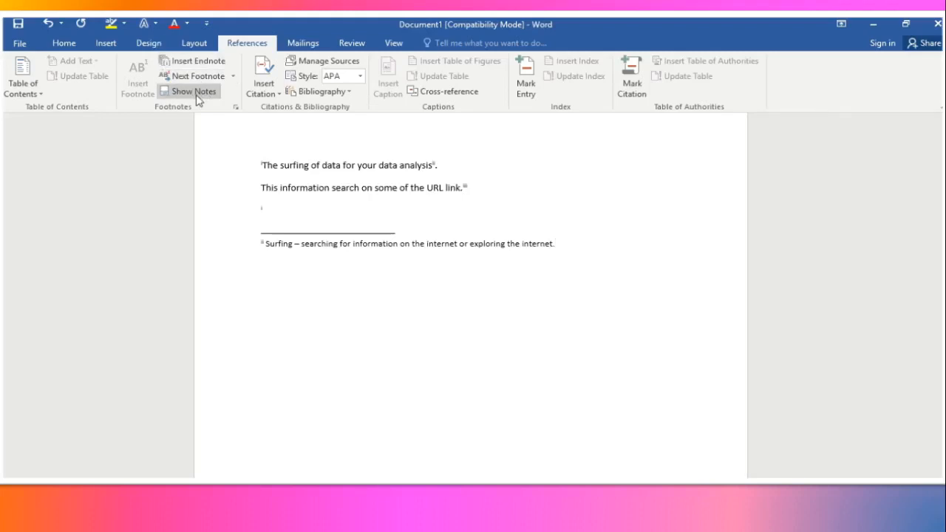
left_click(194, 92)
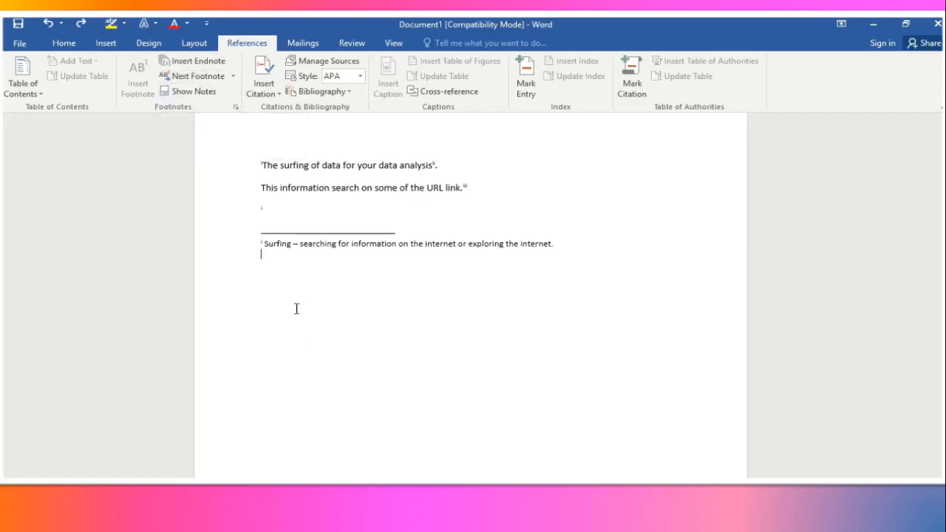
left_click(205, 64)
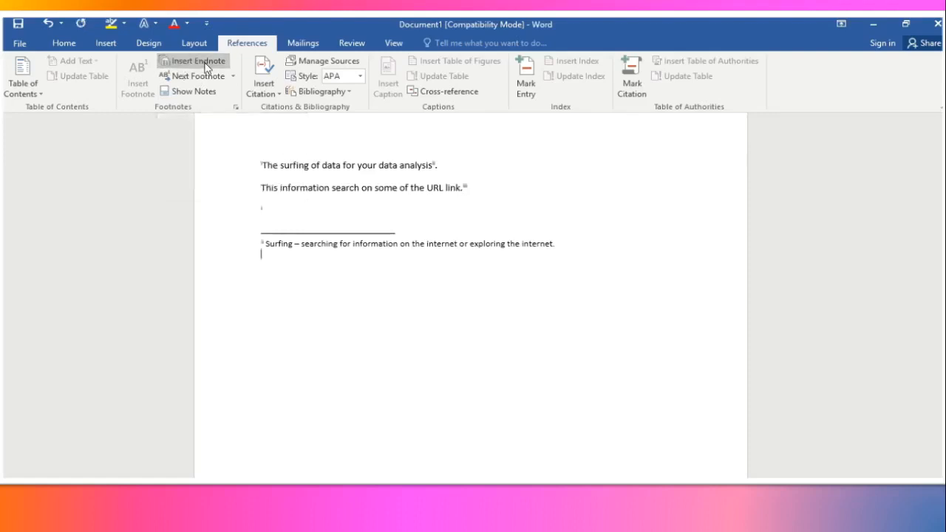